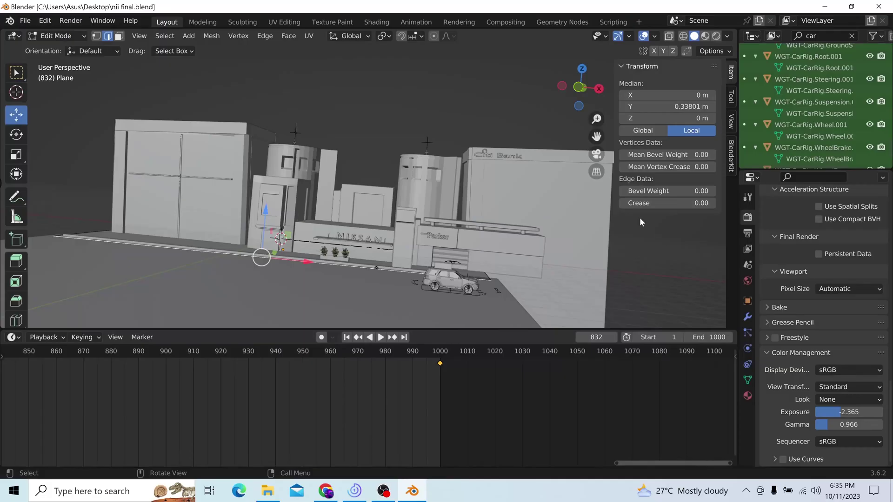
Step: Orbit around the street scene, jump to frame 1, and show it with full materials
middle_click_drag(640, 222, 668, 224)
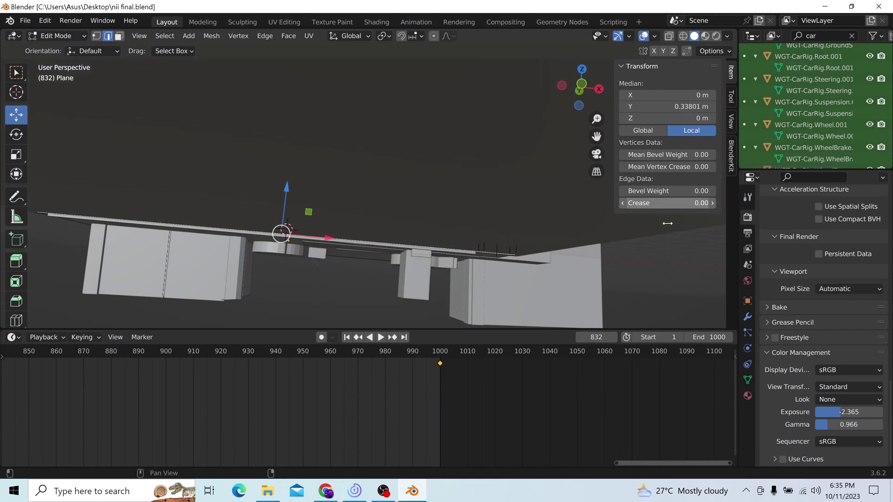
middle_click_drag(580, 265, 571, 291)
scroll(546, 273, "up", 2)
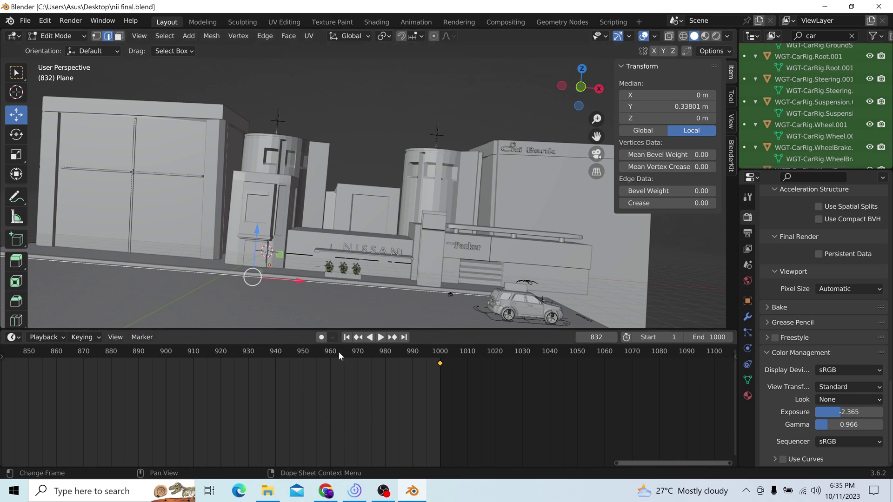
left_click(347, 337)
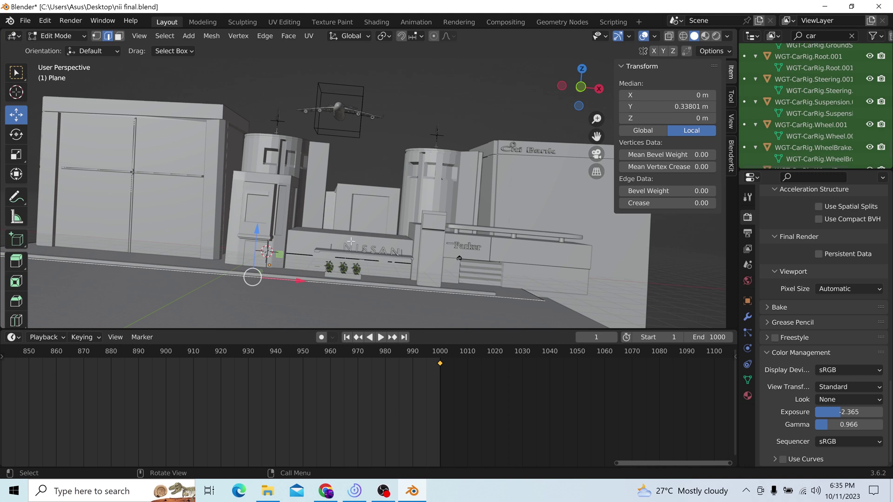
left_click(705, 36)
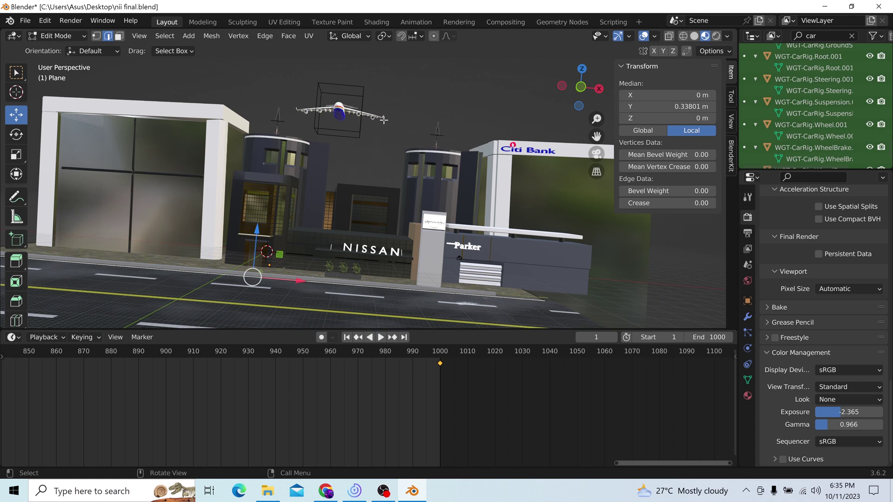
mouse_move(397, 159)
middle_mouse_down()
mouse_move(379, 144)
mouse_move(385, 168)
mouse_move(399, 143)
middle_mouse_up()
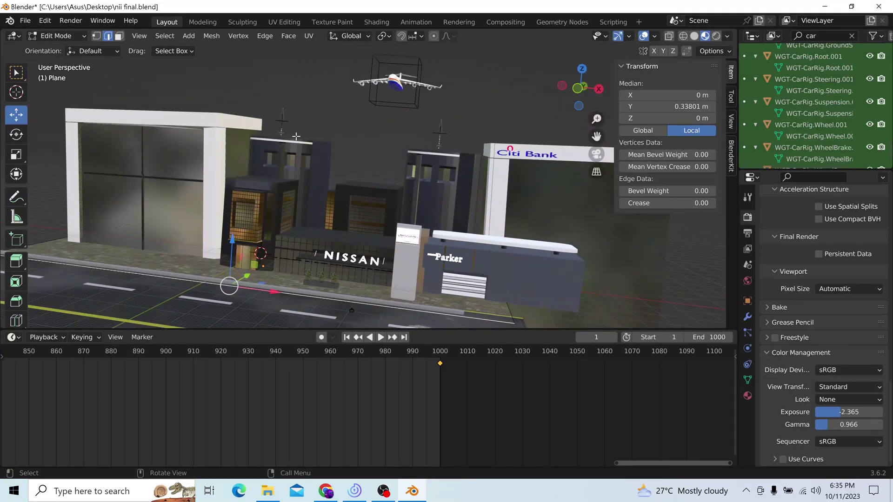
mouse_move(296, 136)
middle_mouse_down()
mouse_move(328, 137)
mouse_move(325, 145)
middle_mouse_up()
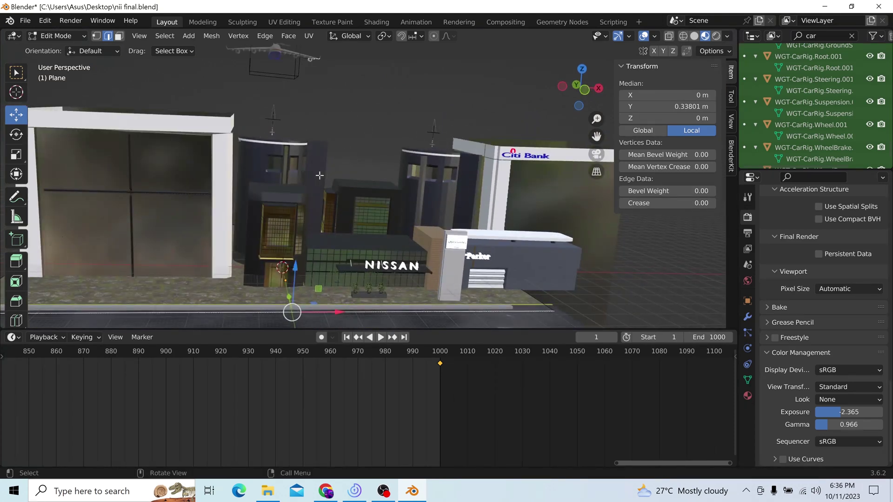
middle_click_drag(322, 176, 310, 174)
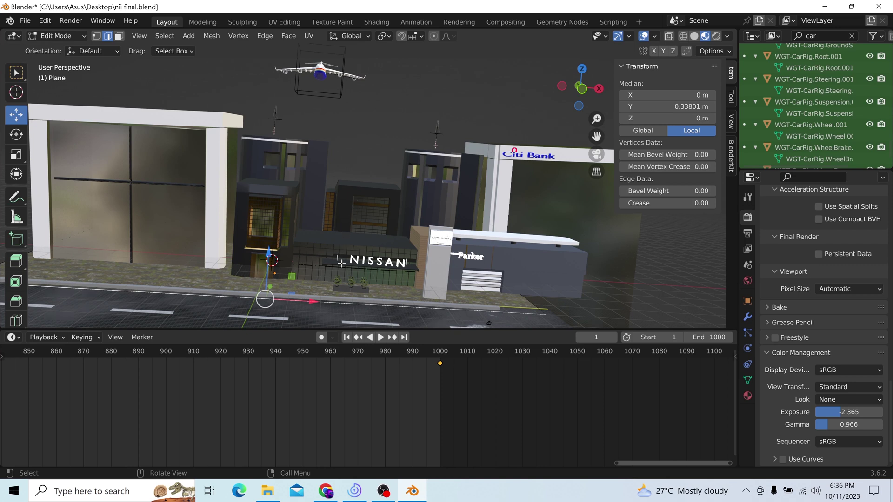
middle_click_drag(341, 262, 335, 261)
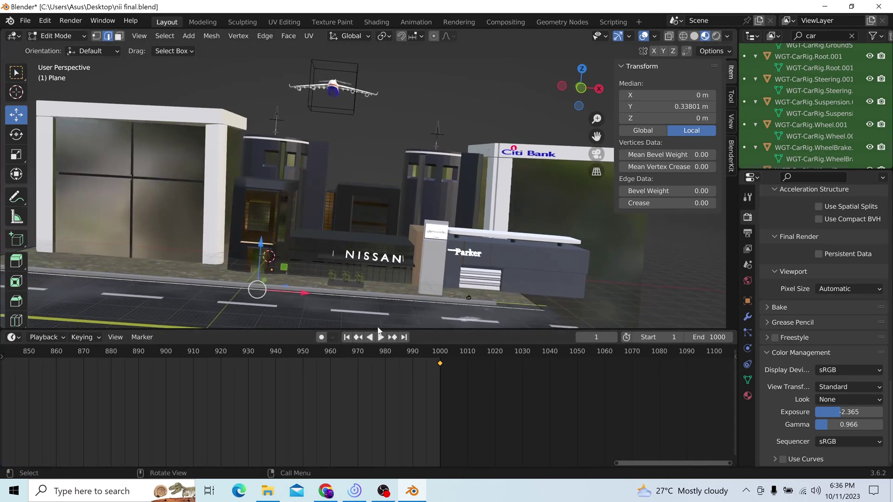
Step: Play the animation, then pause it at frame 39 above the Nissan and Parker storefronts
left_click(381, 338)
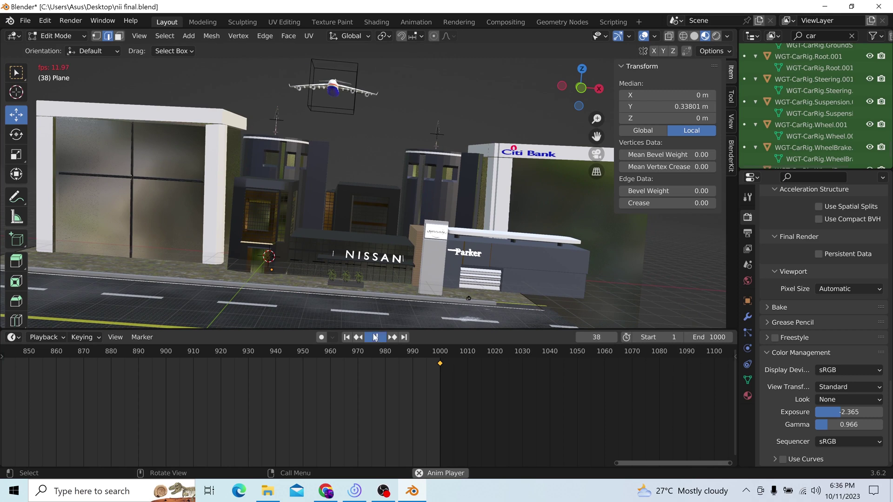
left_click(375, 338)
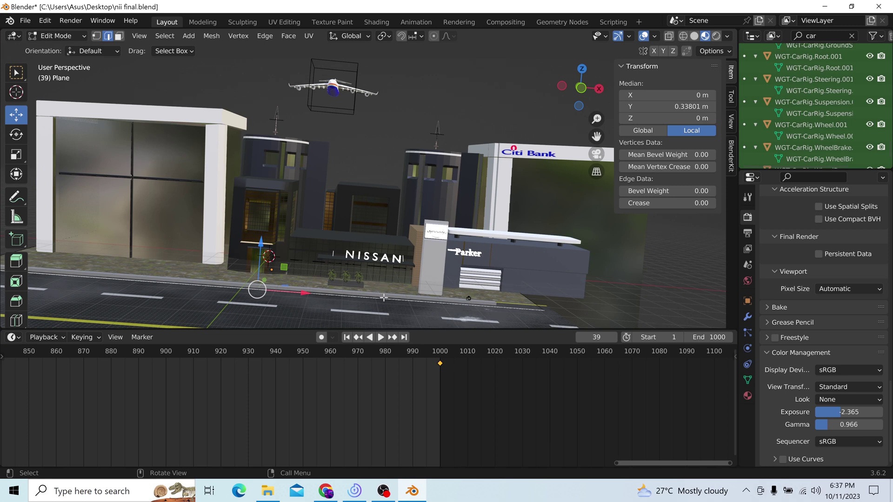
middle_click_drag(382, 292, 377, 298)
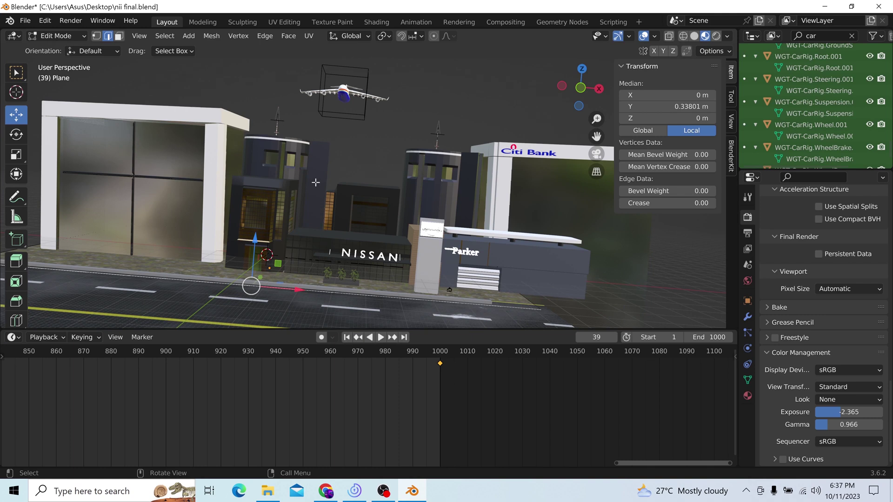
middle_click_drag(344, 219, 347, 228)
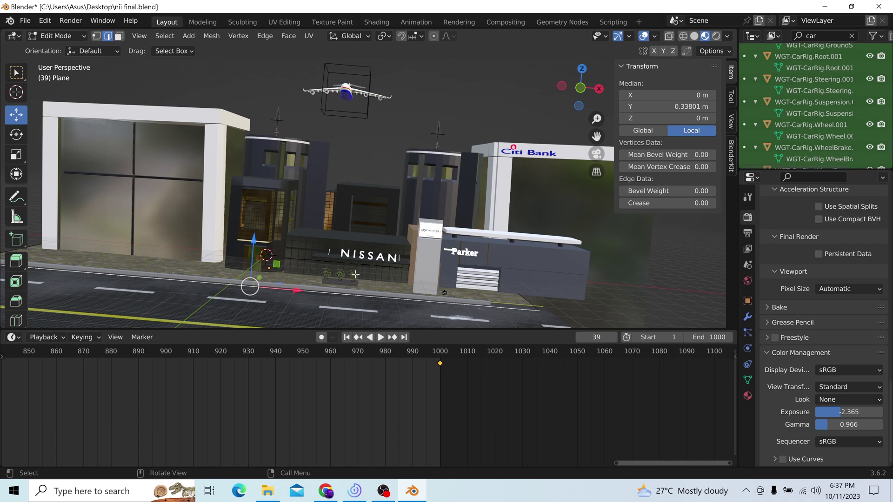
middle_click_drag(369, 274, 367, 266)
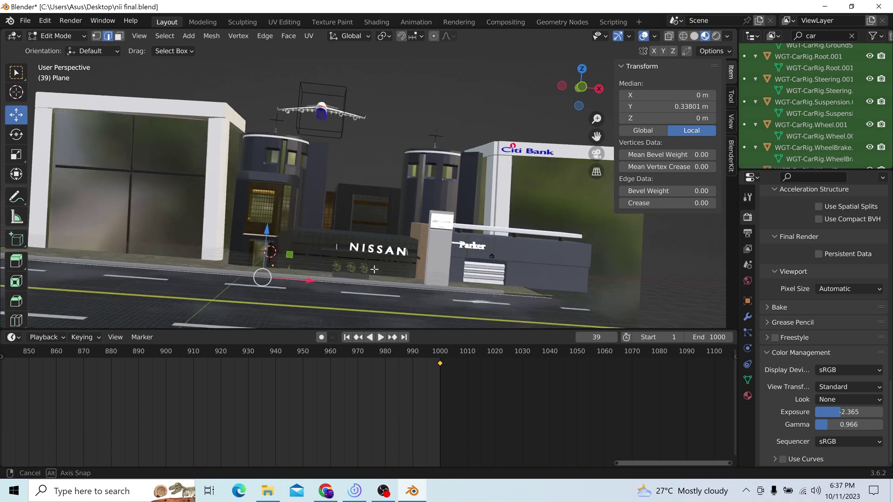